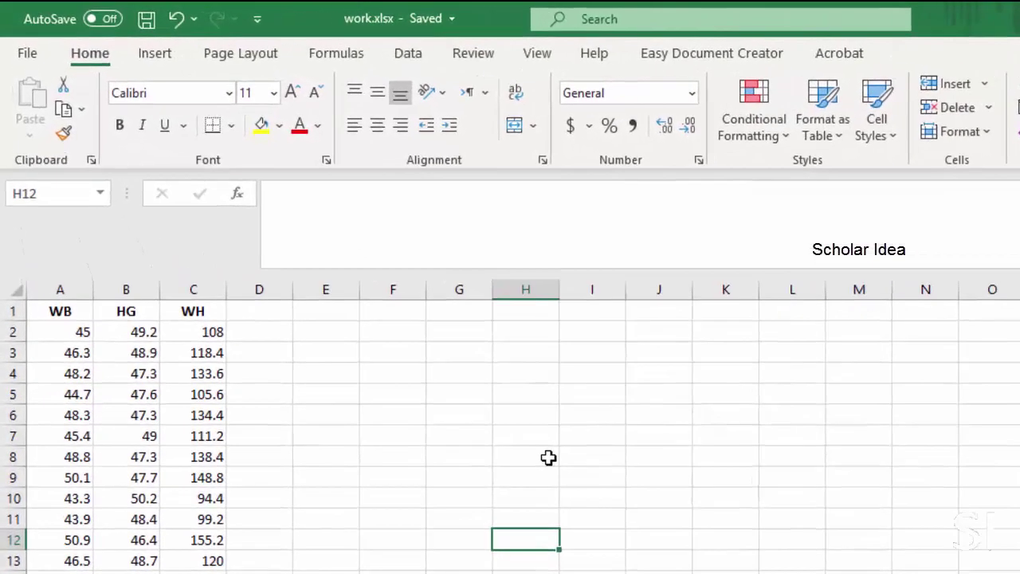
Enter 15 in cell H8 and copy it.
click(413, 345)
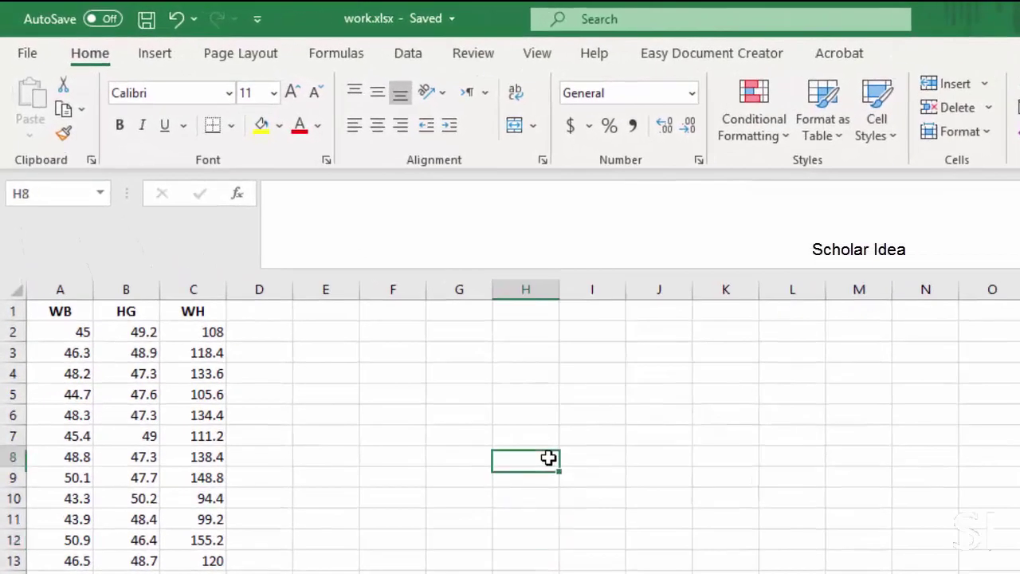
text(15)
click(585, 481)
right_click(543, 463)
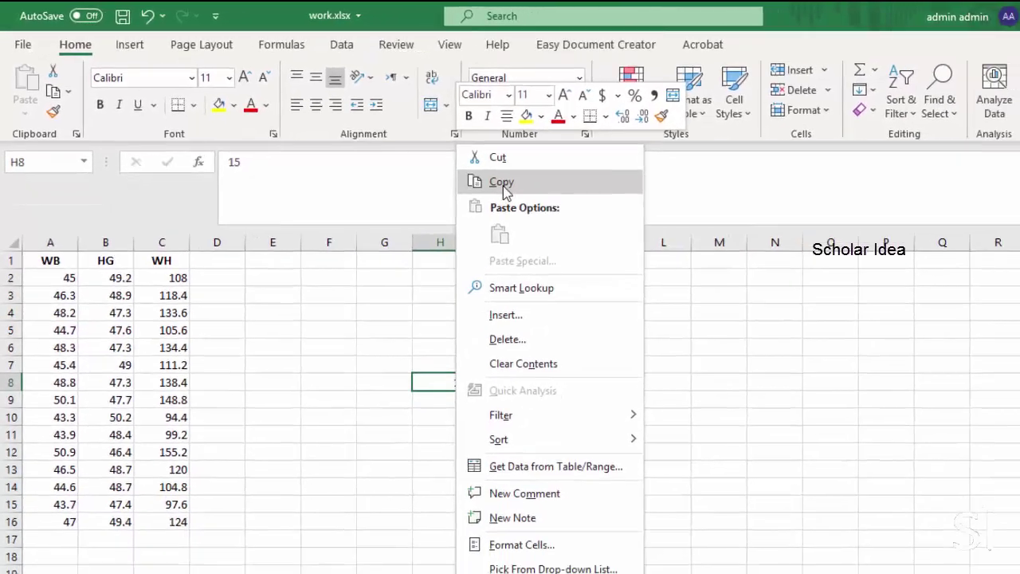
click(568, 215)
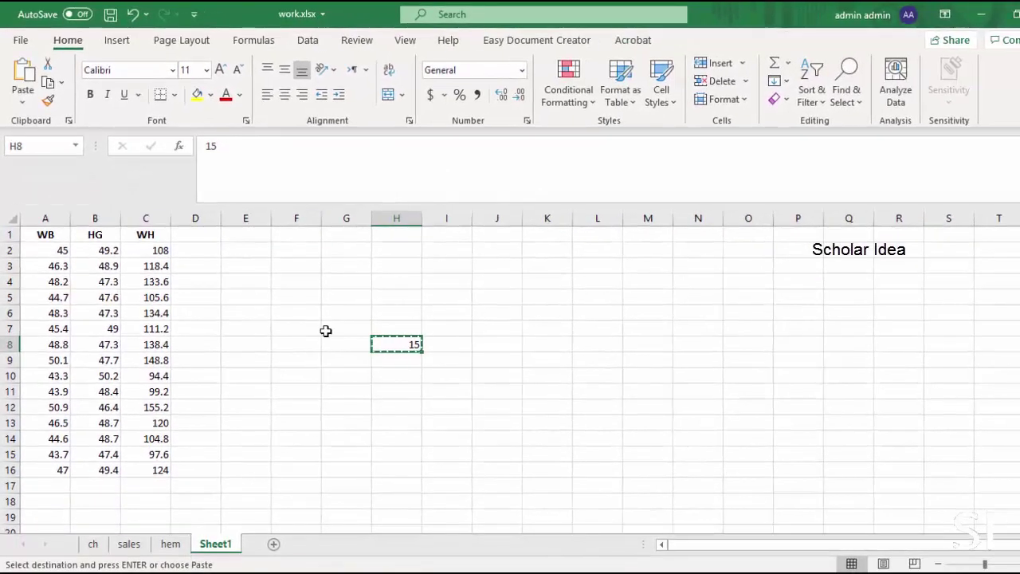
Select the WB, HG and WH values in A2:C16 and preview Paste Special, closing it without pasting.
drag(59, 247, 141, 465)
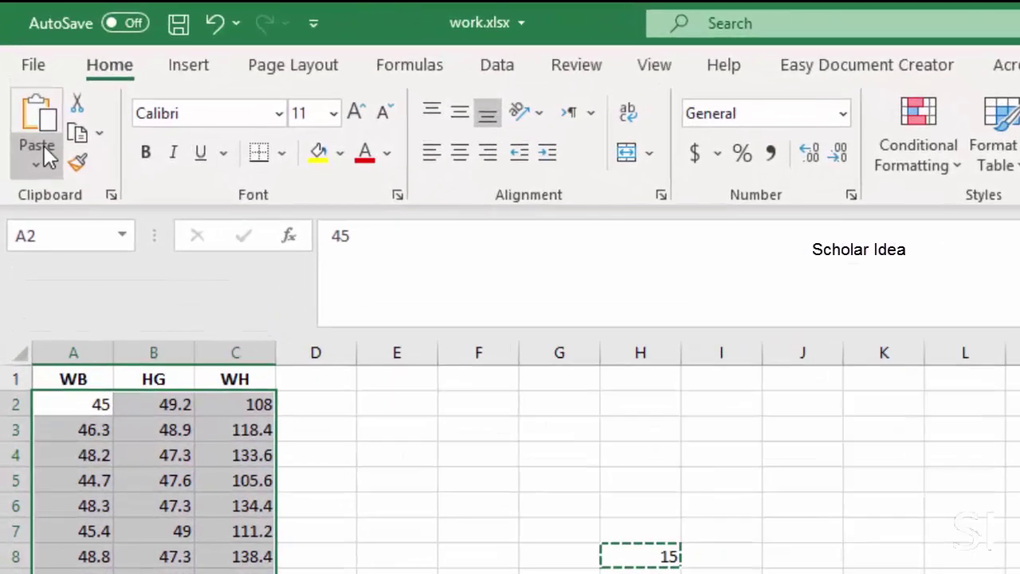
click(45, 156)
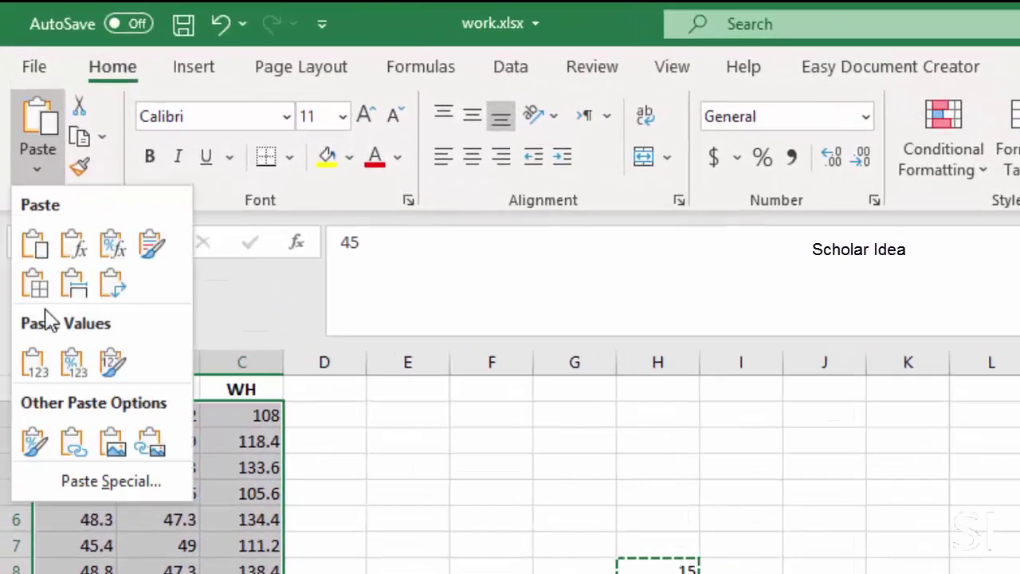
click(89, 481)
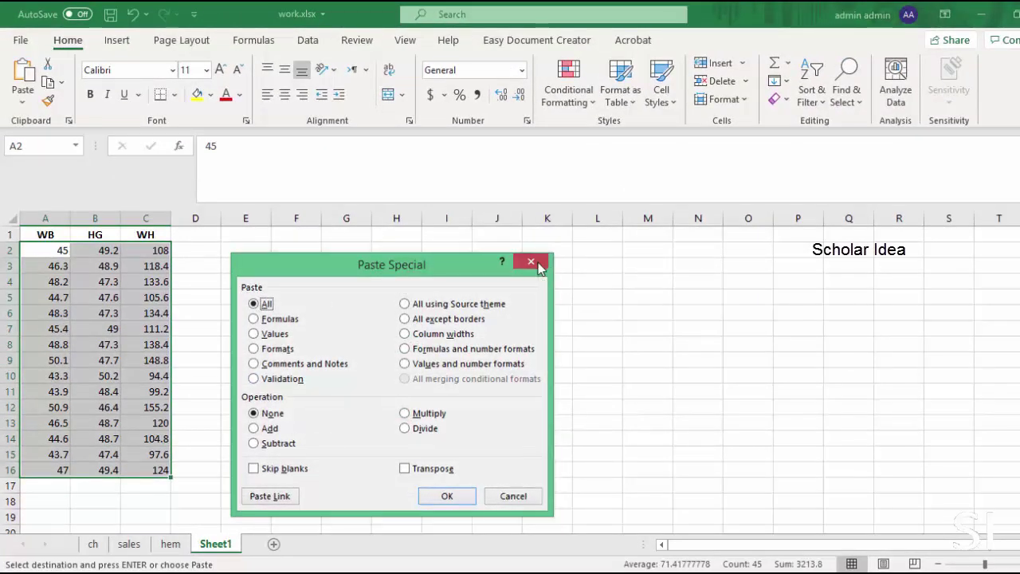
click(538, 264)
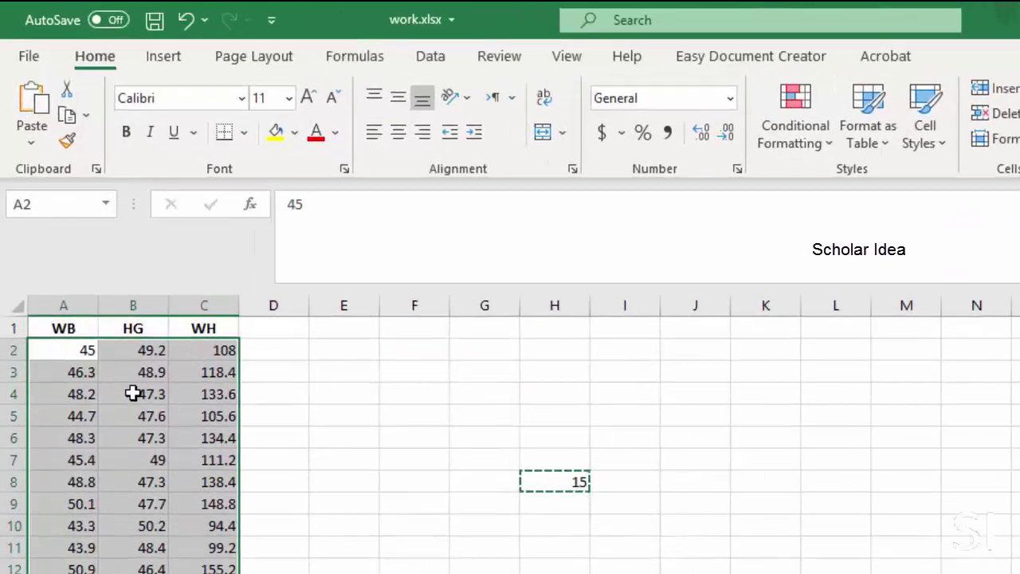
Paste Special the copied 15 onto A2:C16 using the Subtract operation.
right_click(133, 393)
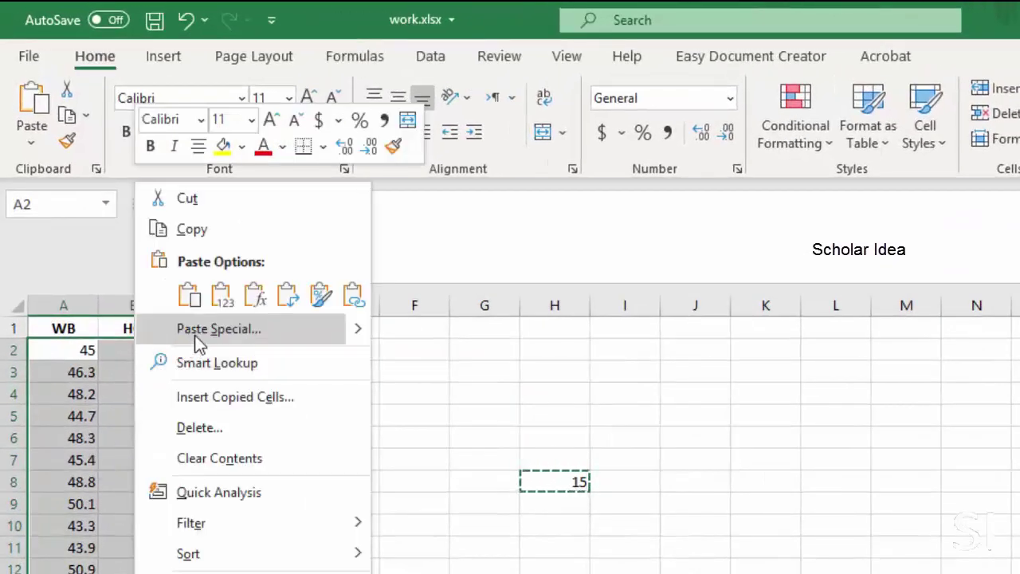
click(194, 344)
drag(259, 139, 842, 317)
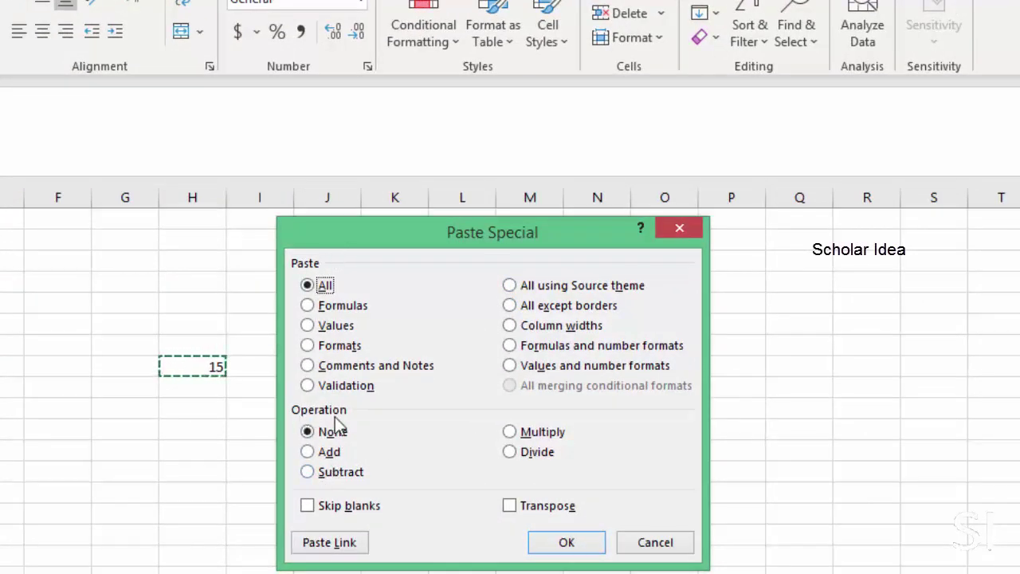
click(309, 472)
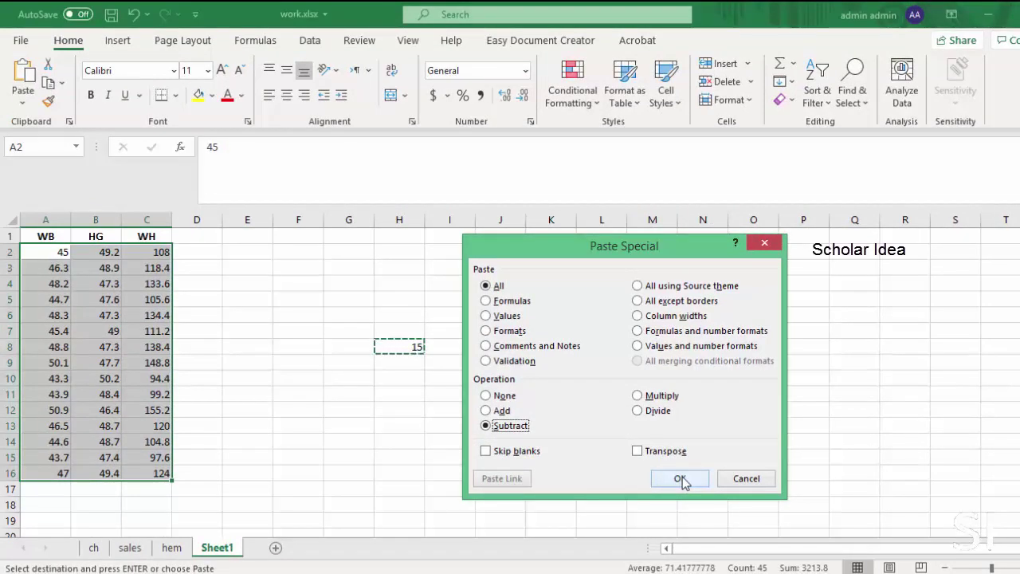
click(680, 479)
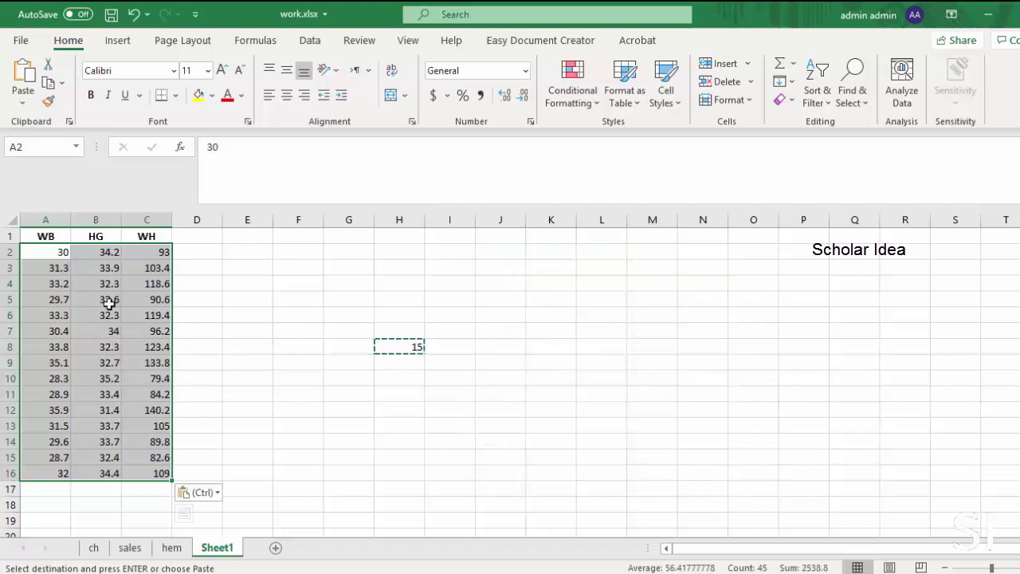
Undo the subtraction, save work.xlsx, and copy the 15 in H8 again.
click(134, 14)
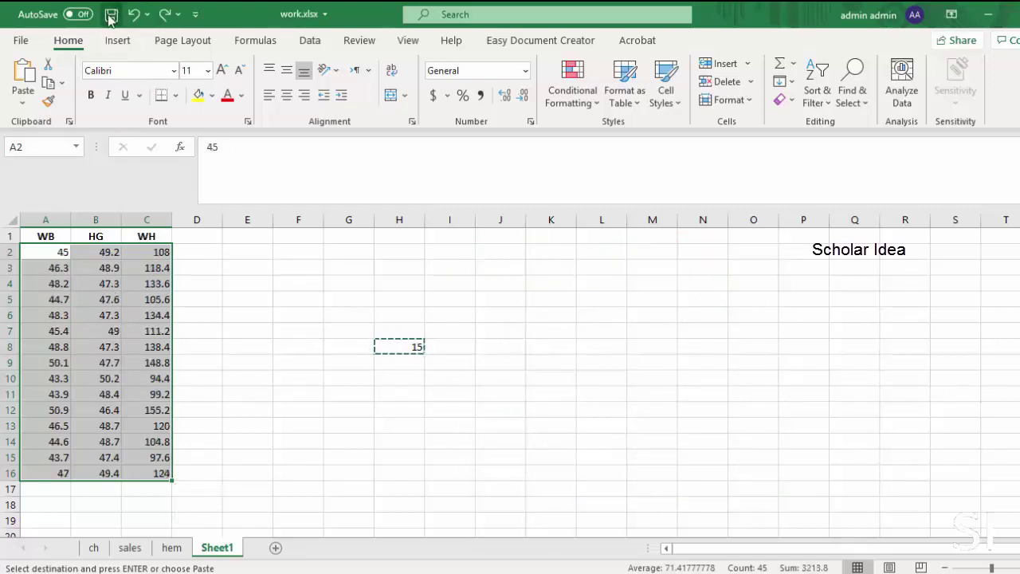
click(111, 18)
click(500, 451)
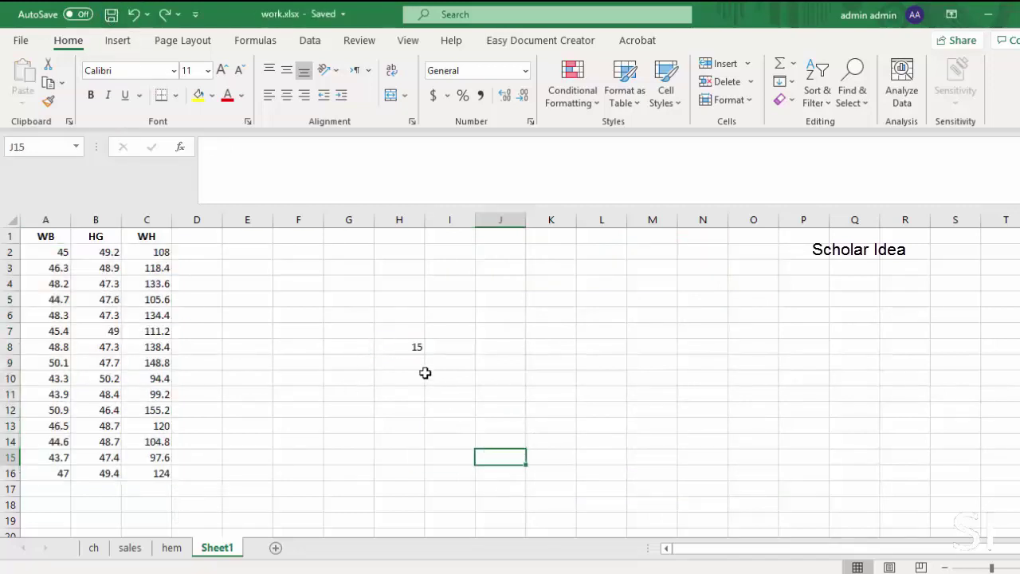
click(409, 344)
right_click(409, 344)
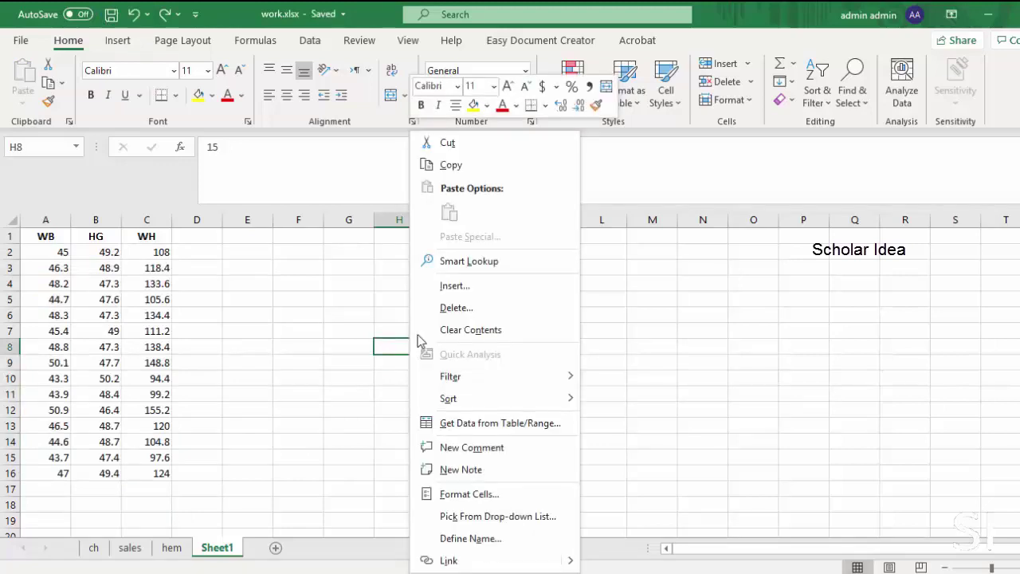
click(455, 165)
Select A2:C16 and Paste Special the 15 with the Subtract operation.
drag(55, 254, 140, 475)
right_click(121, 405)
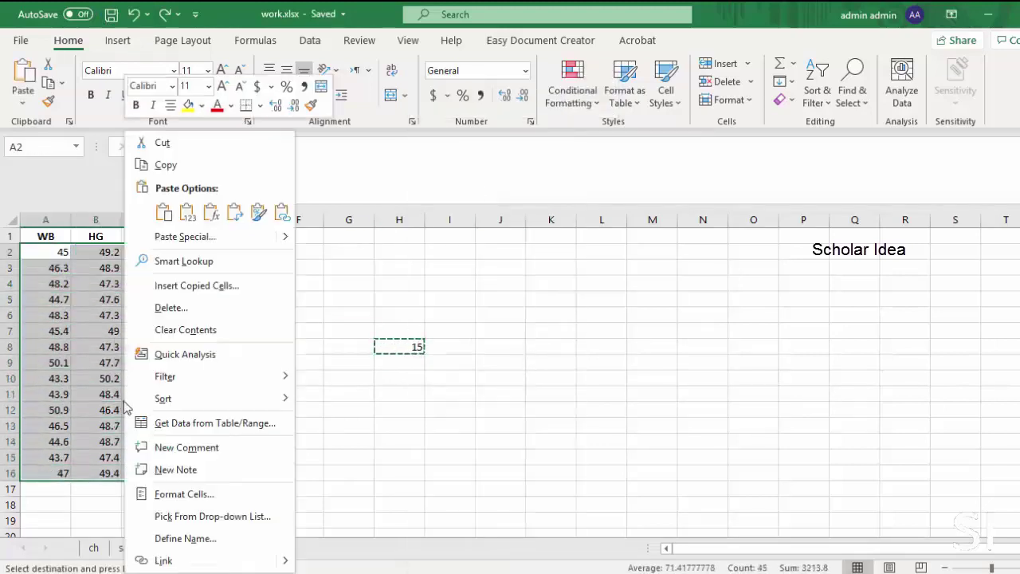
click(176, 239)
click(57, 287)
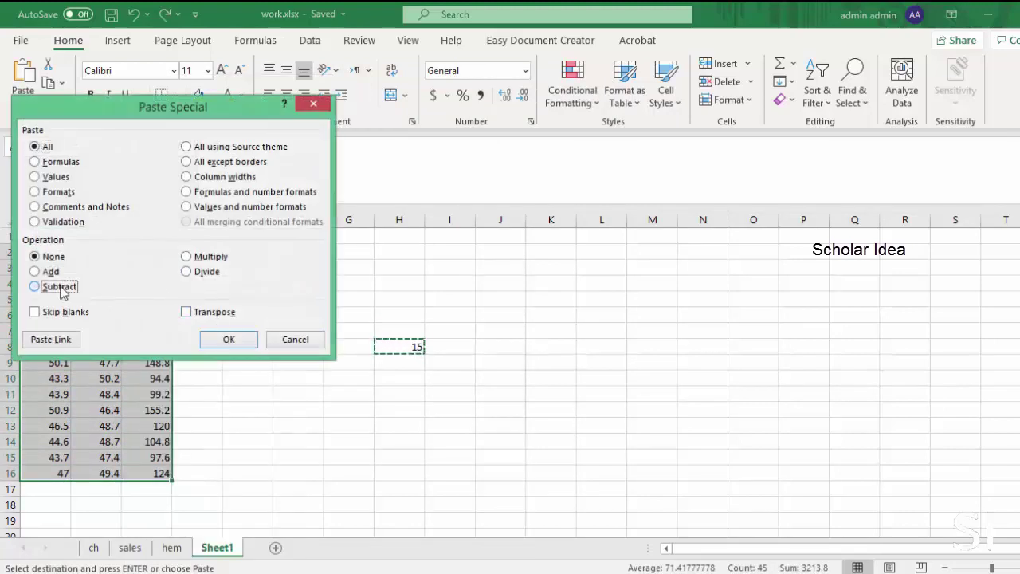
click(240, 341)
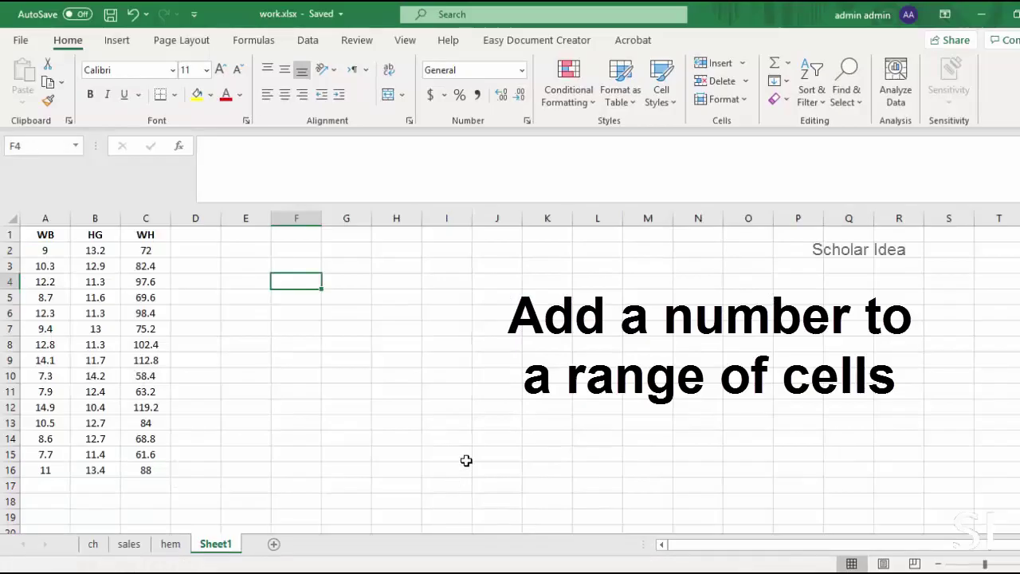
Enter 18 in cell G7, copy it, and select the values in A2:C16.
click(506, 403)
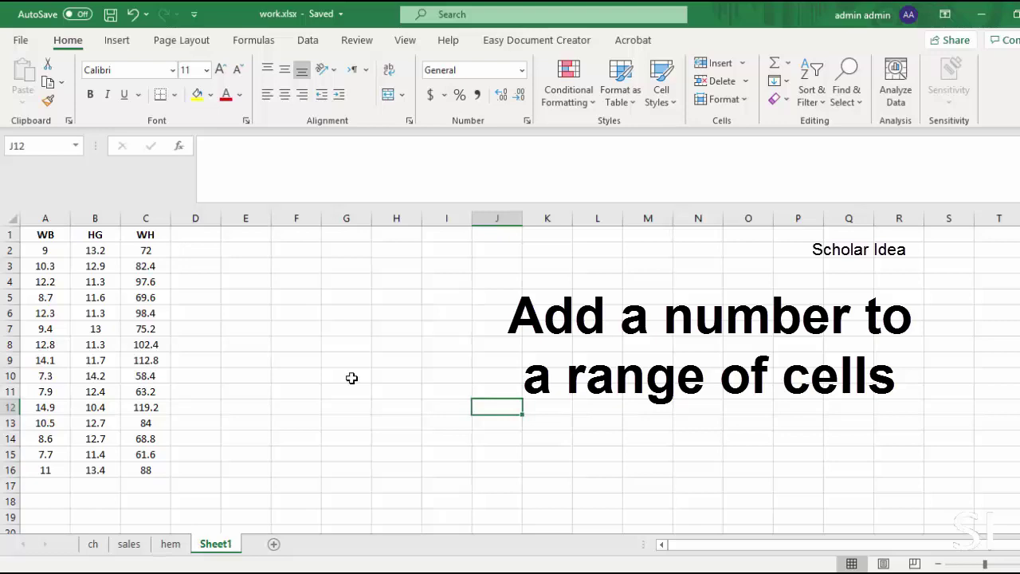
click(341, 330)
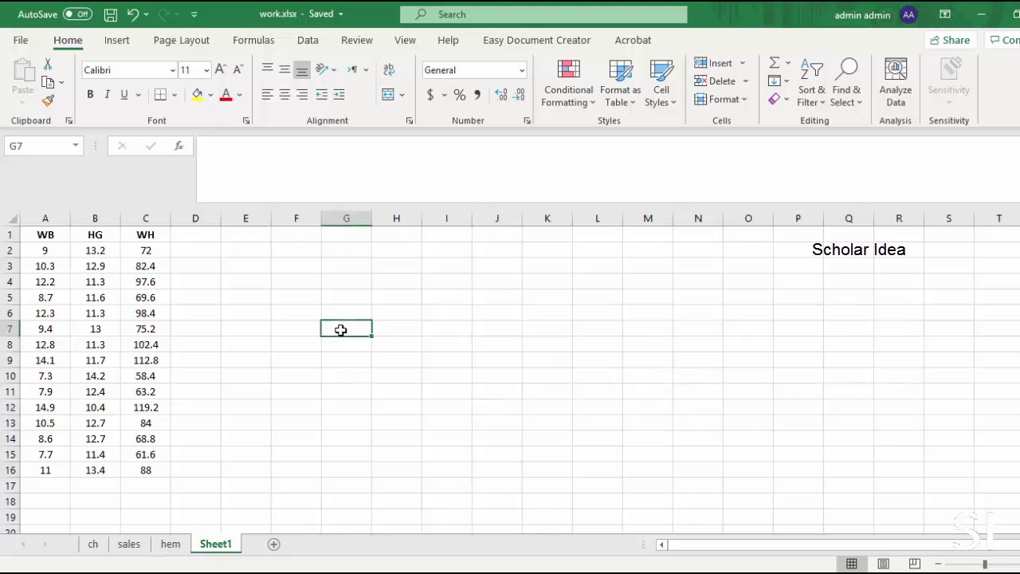
text(18)
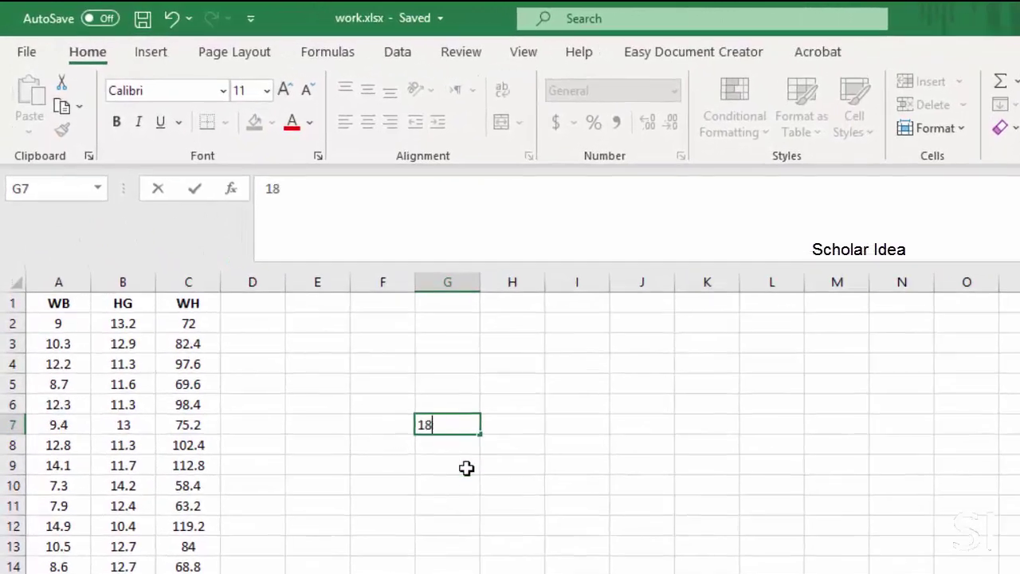
click(457, 411)
click(457, 420)
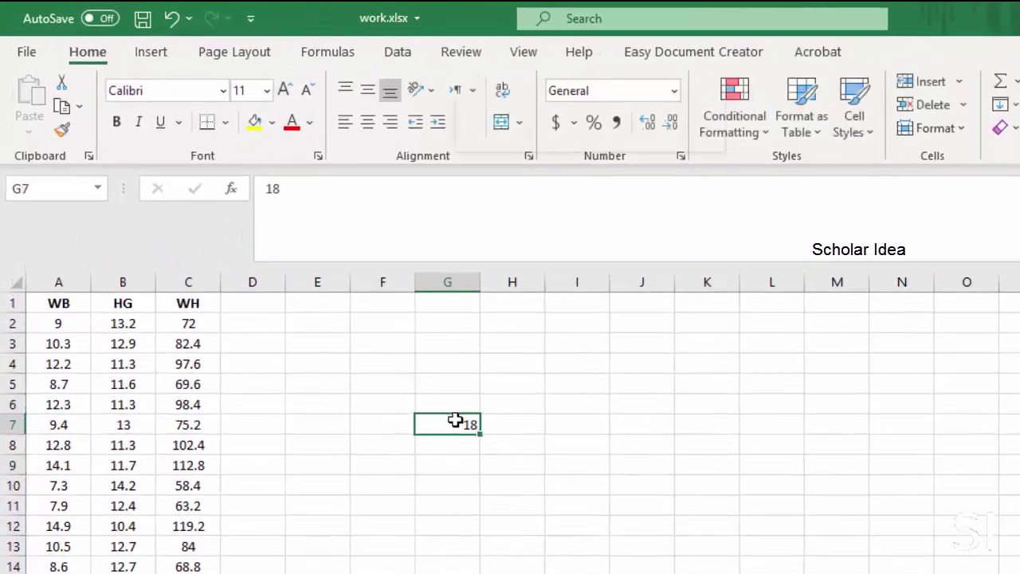
right_click(455, 420)
click(542, 218)
click(501, 510)
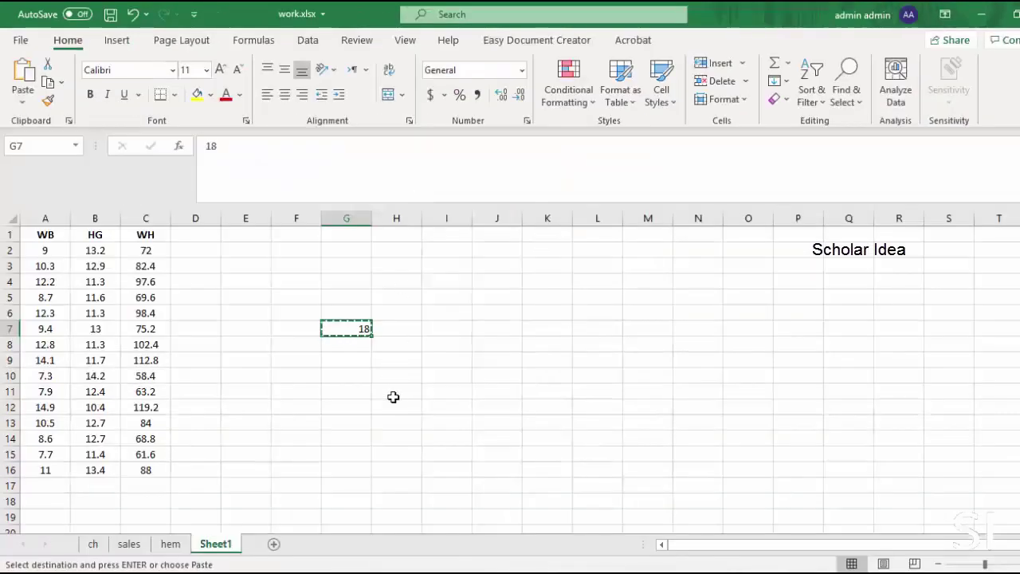
drag(50, 253, 146, 473)
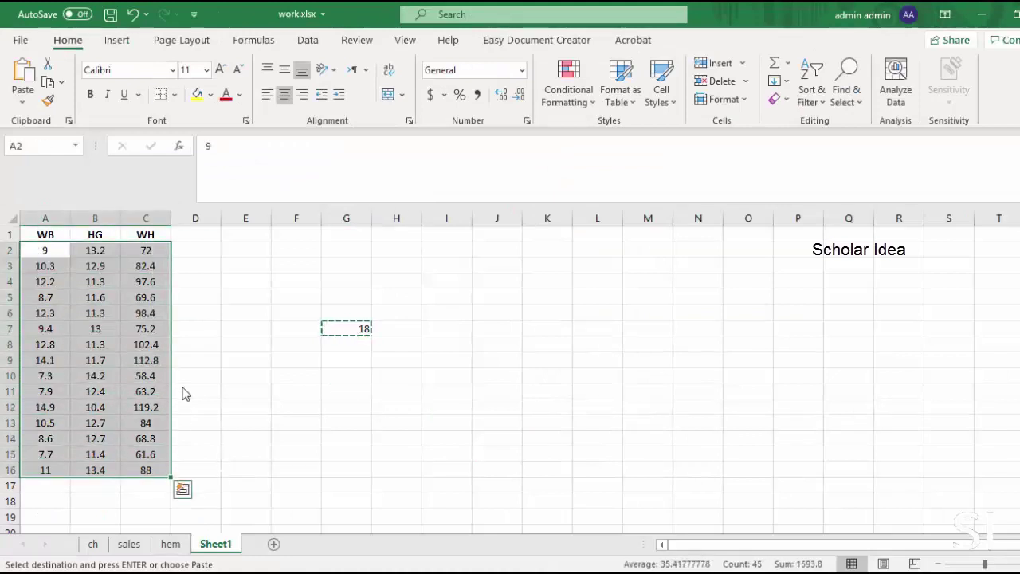
Preview Paste Special from the Paste menu and close it without pasting.
click(26, 101)
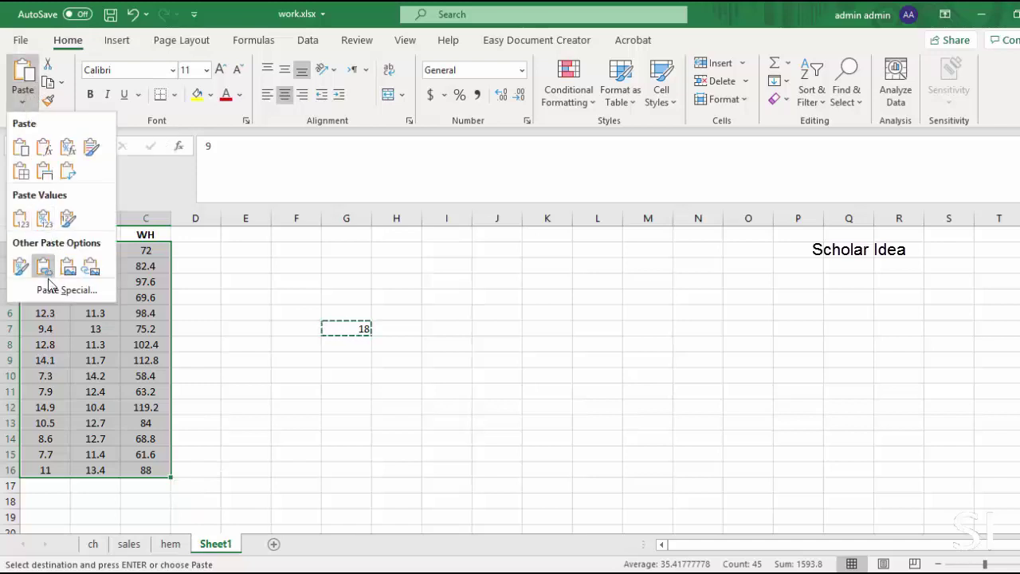
click(56, 290)
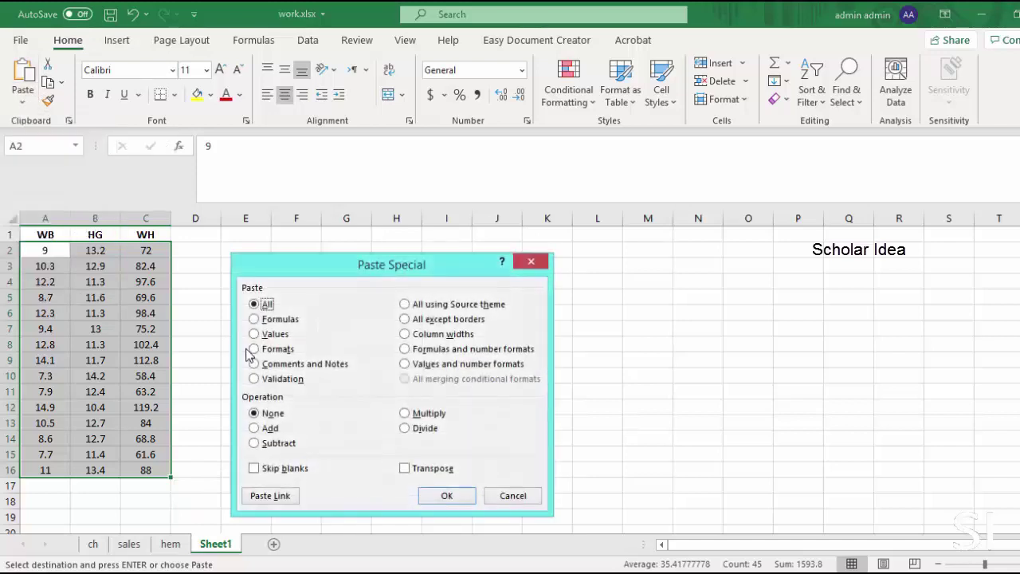
click(531, 261)
Add the copied 18 to A2:C16 via Paste Special, so A2 reads 27, and save.
right_click(127, 319)
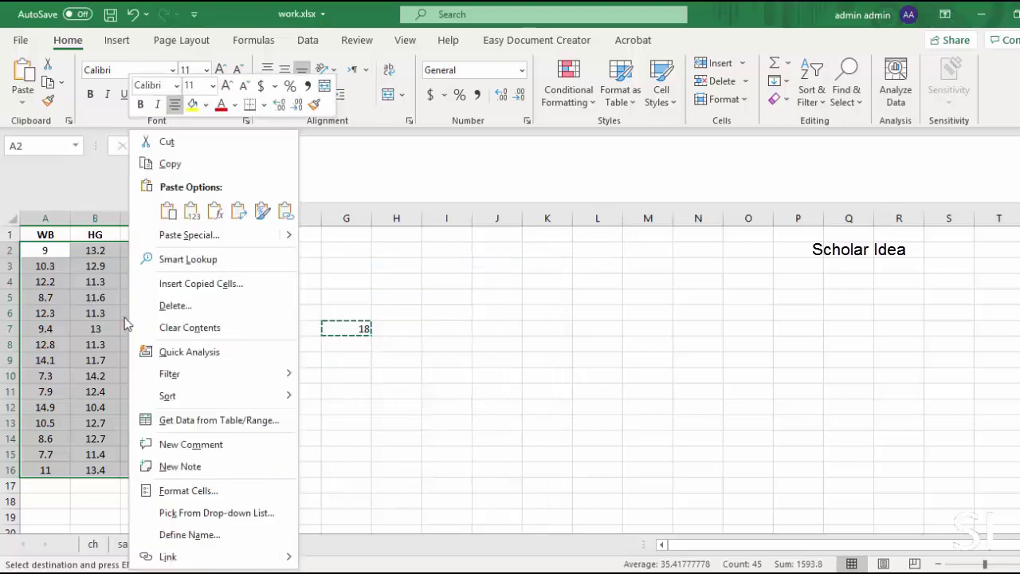
click(179, 235)
drag(214, 114, 656, 253)
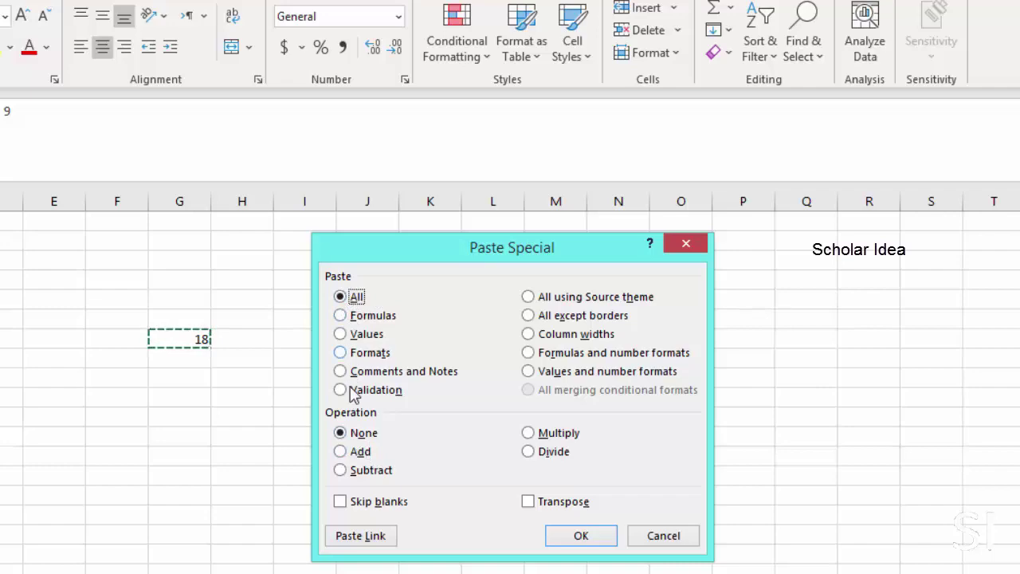
click(351, 453)
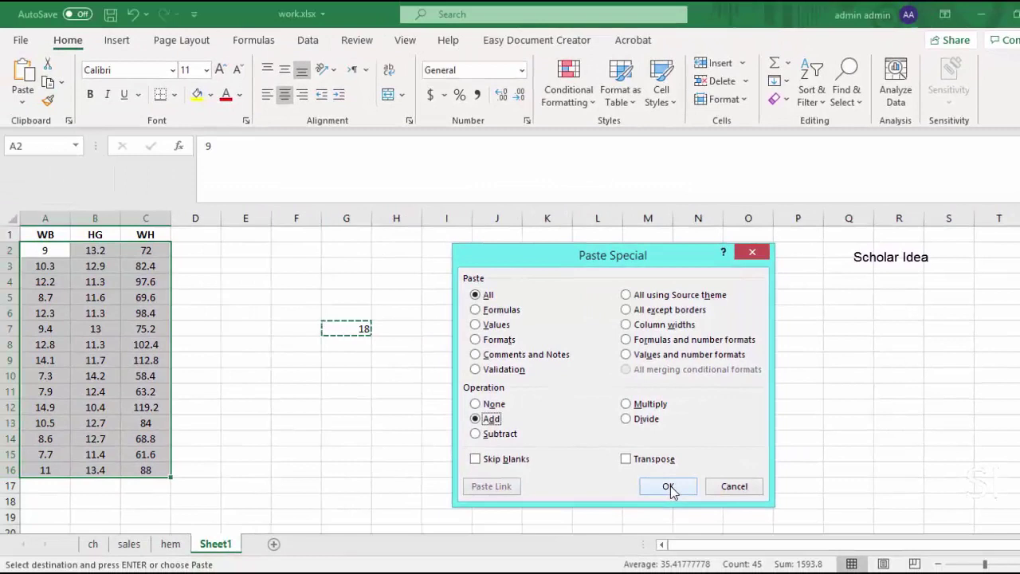
click(669, 487)
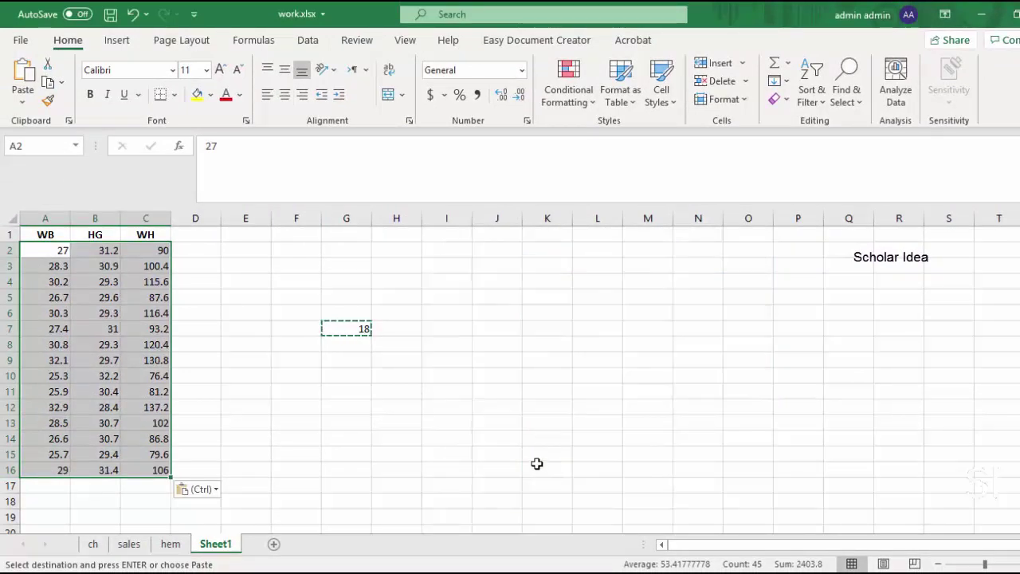
click(111, 13)
Save the workbook and copy the 18 from cell G7.
click(354, 370)
click(360, 330)
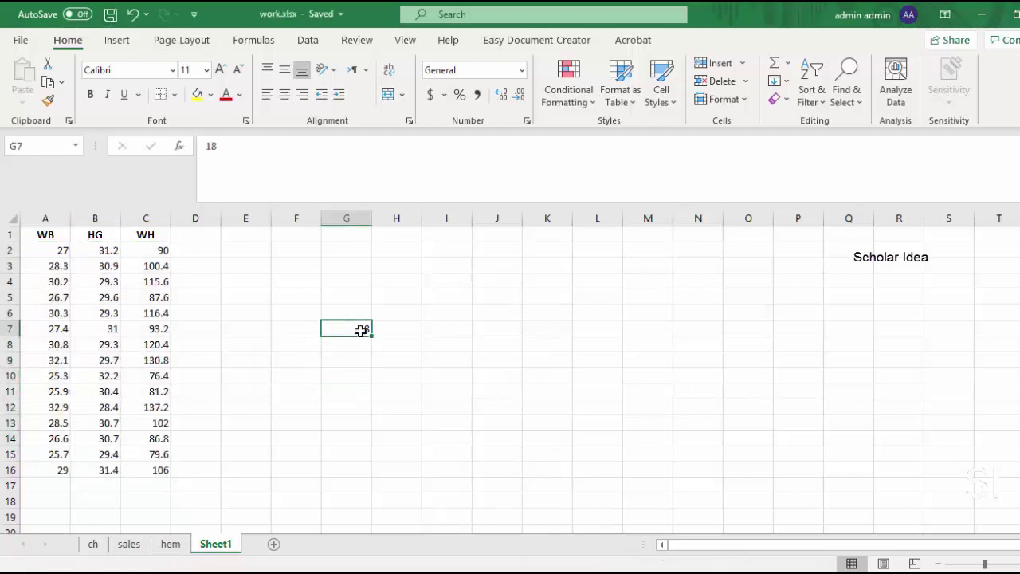
right_click(360, 333)
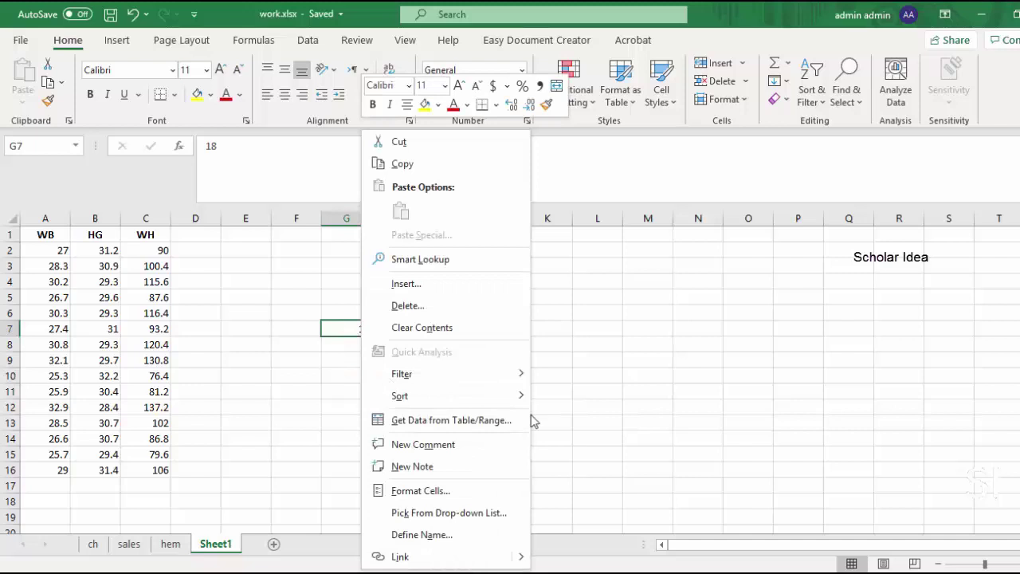
click(651, 431)
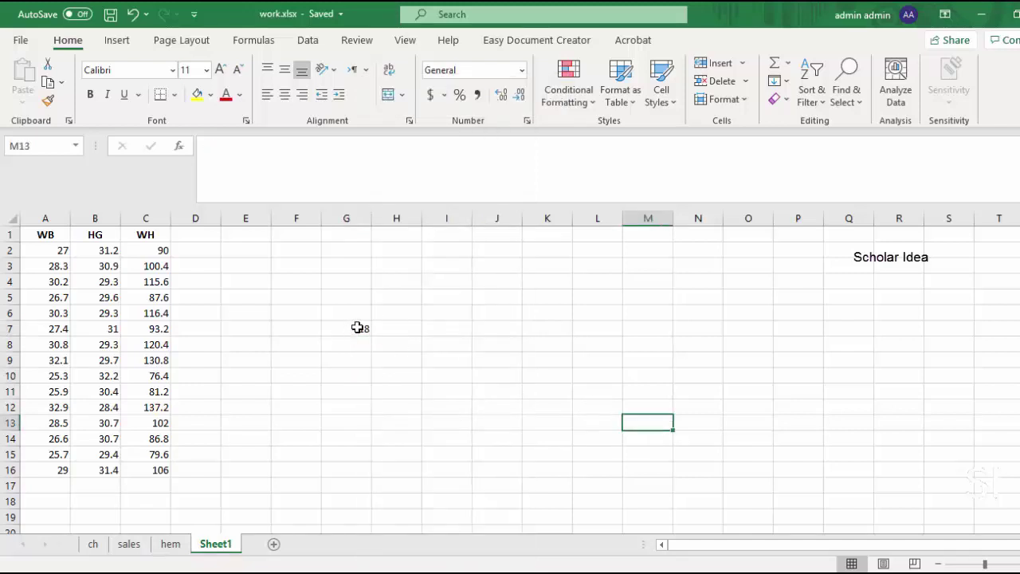
right_click(359, 333)
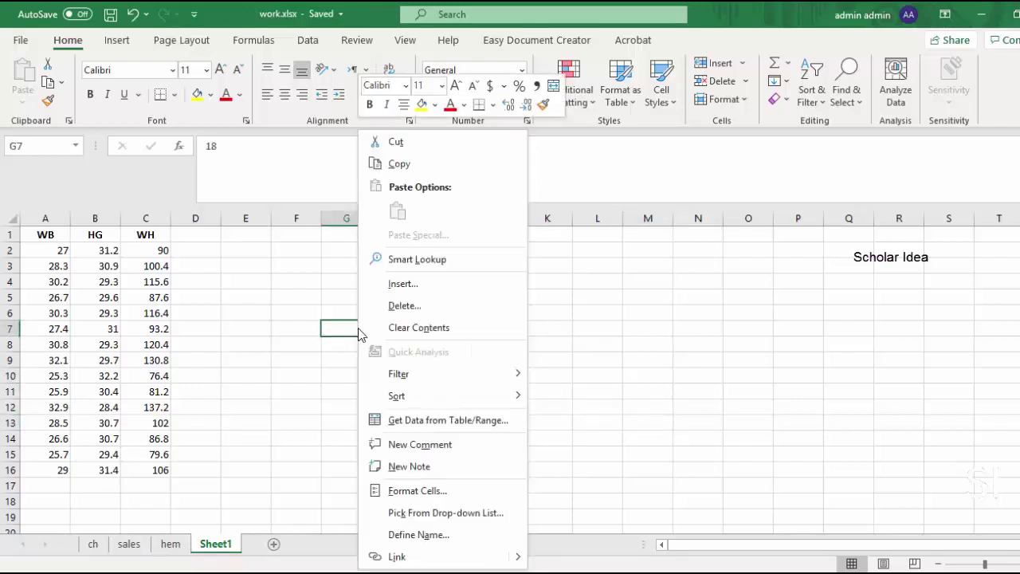
click(396, 166)
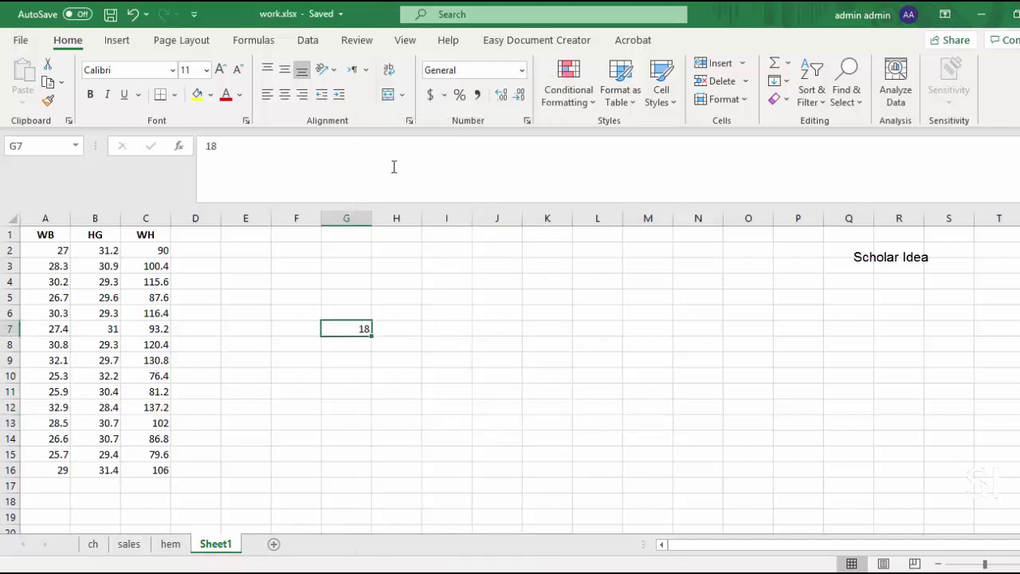
Add the copied 18 to A2:C16 again via Paste Special, bringing A2 to 45.
click(50, 249)
drag(50, 249, 151, 470)
right_click(118, 400)
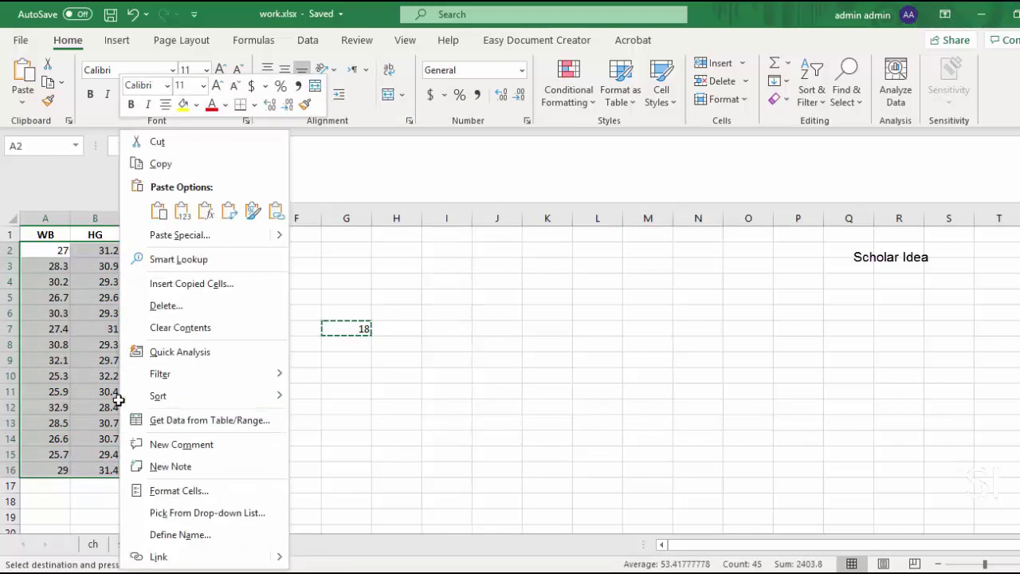
click(178, 242)
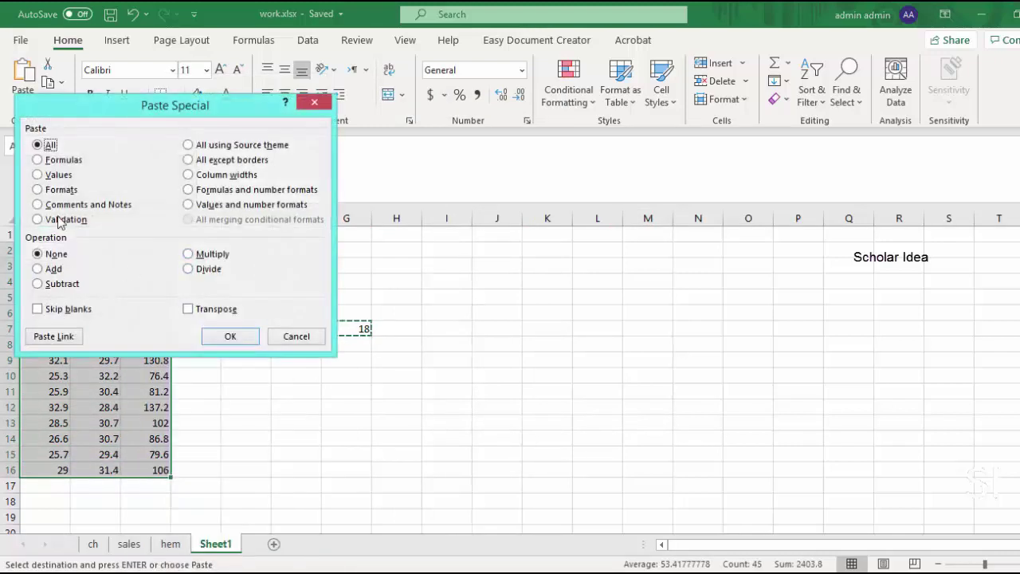
click(49, 271)
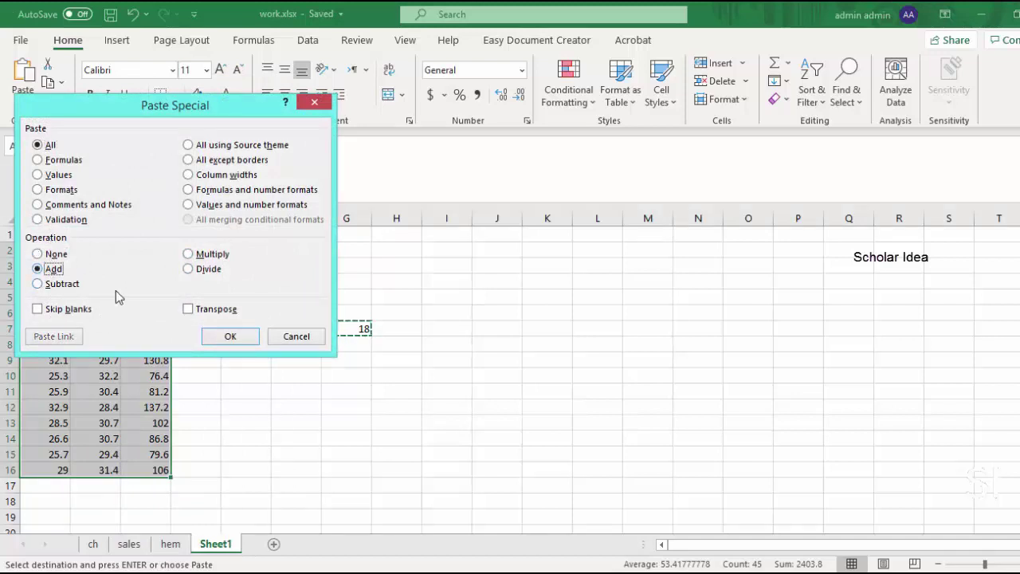
click(223, 339)
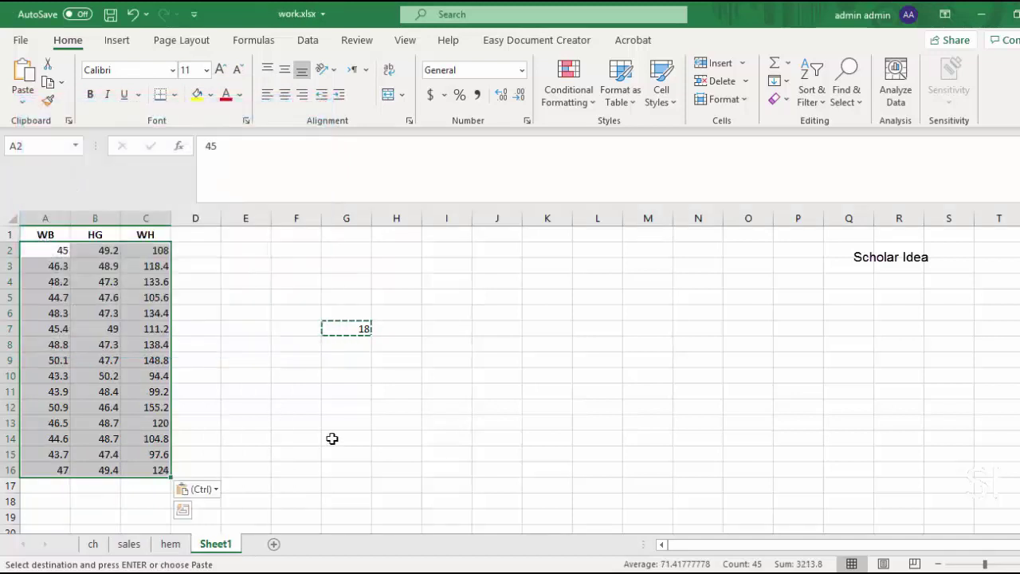
click(332, 439)
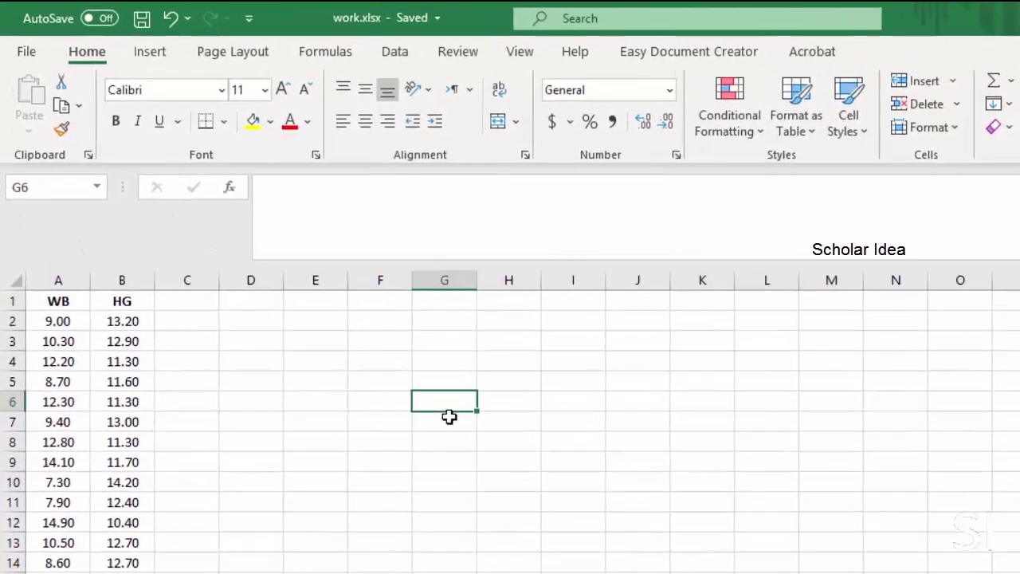
Enter 8 in cell G6, copy it, and select the WB and HG values in A2:B16.
text(8)
click(349, 358)
click(505, 454)
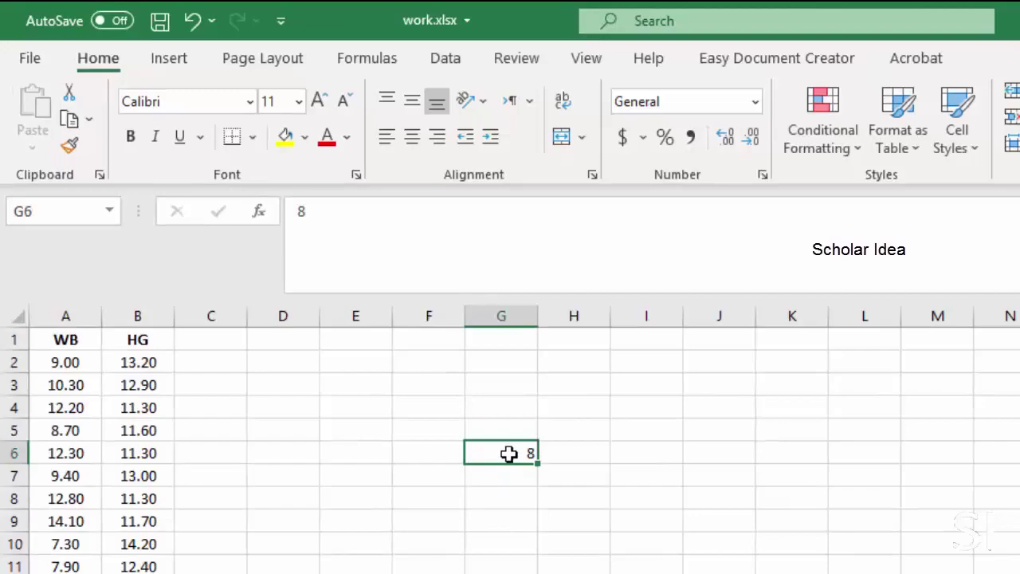
right_click(509, 454)
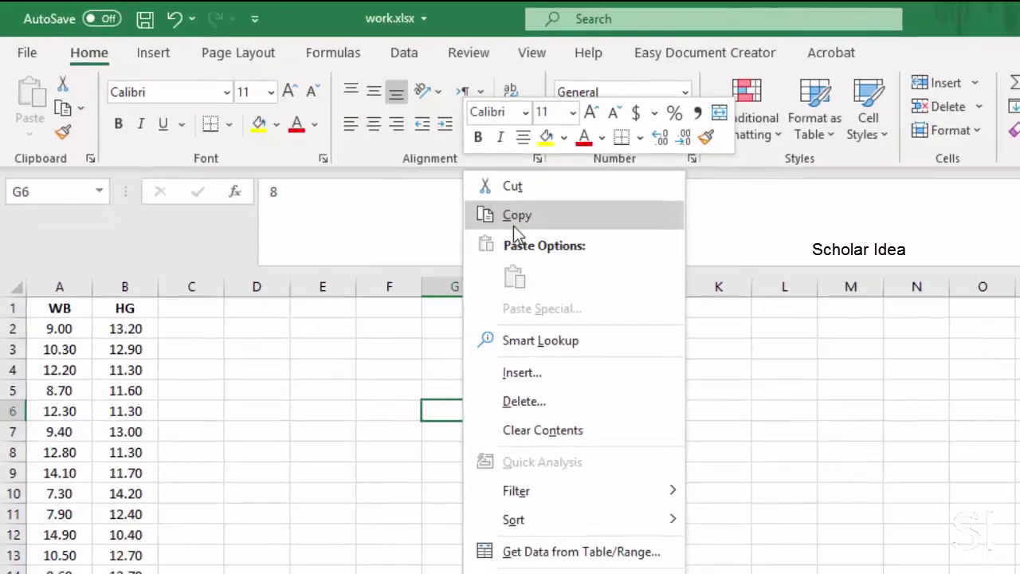
click(569, 234)
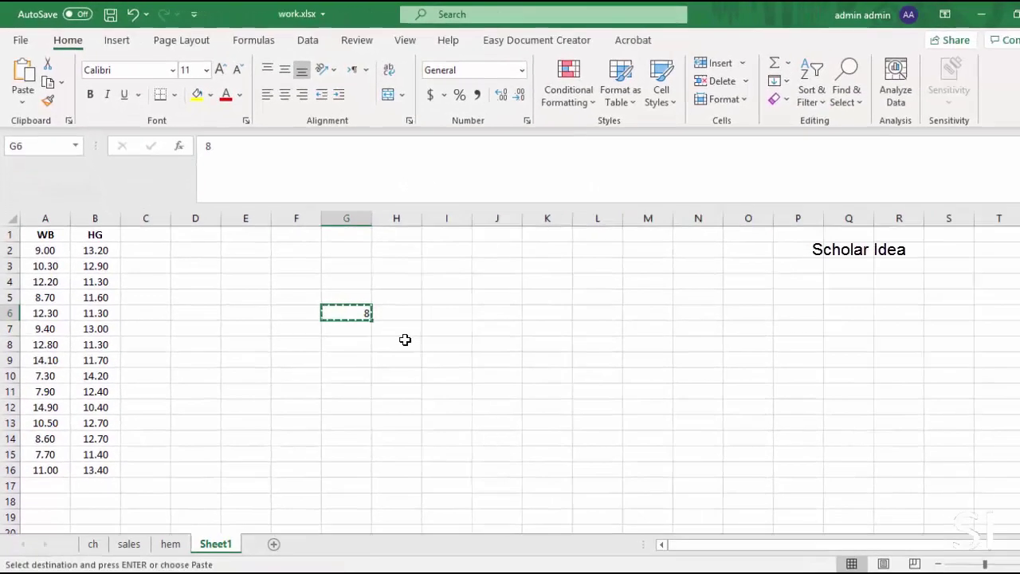
drag(37, 250, 104, 470)
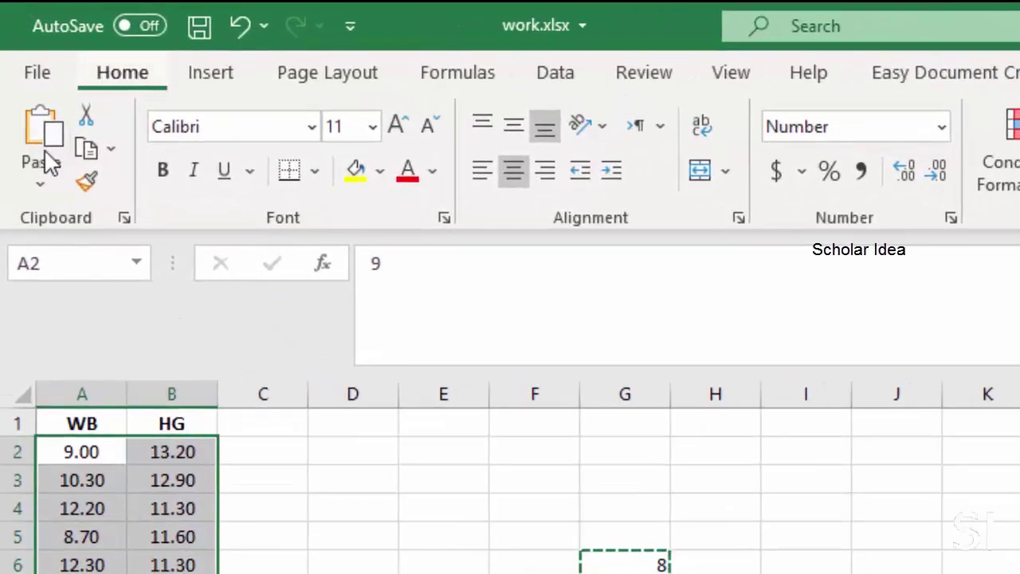
Preview Paste Special from the Paste choices and close it again.
click(31, 183)
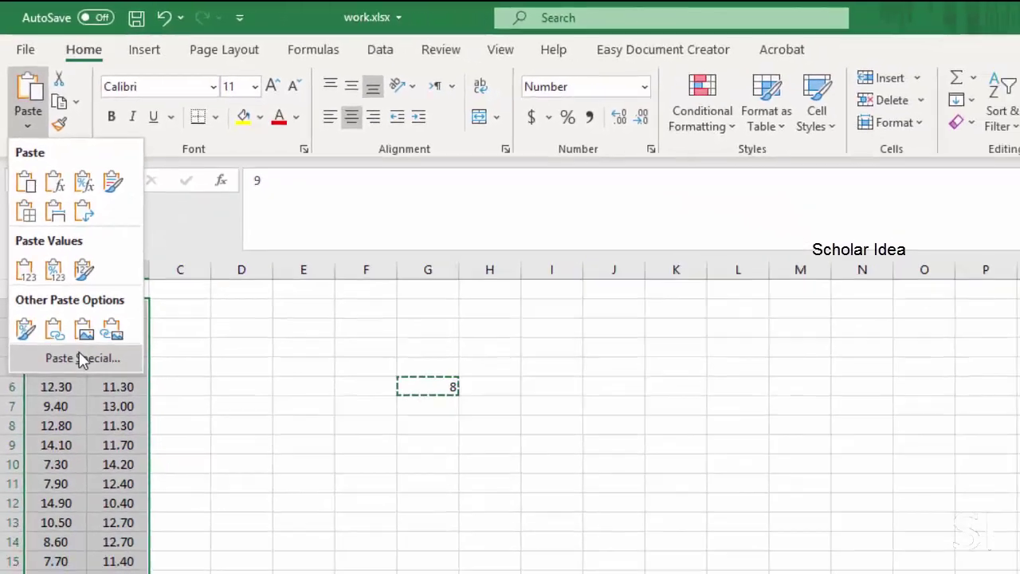
click(105, 475)
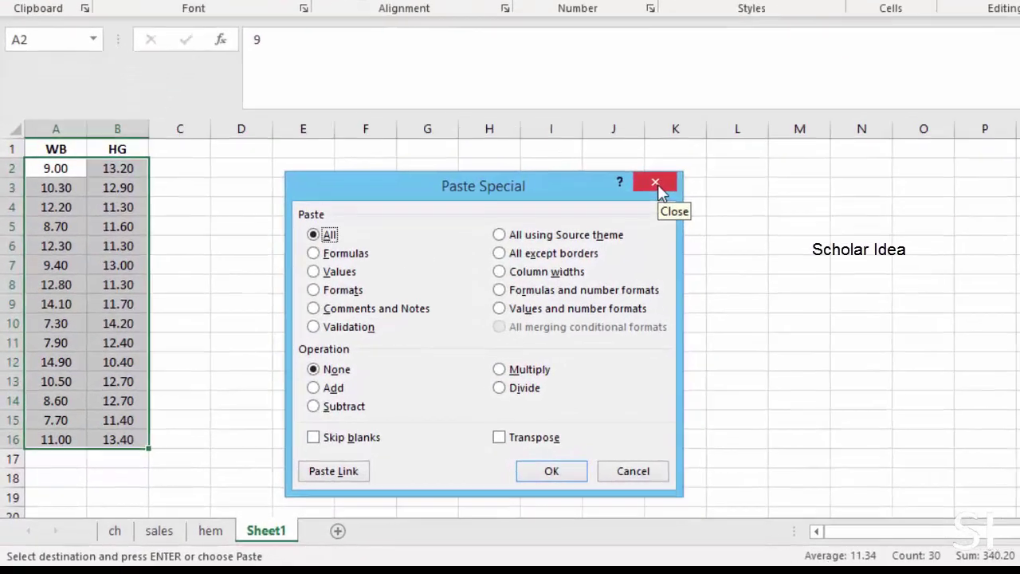
click(527, 261)
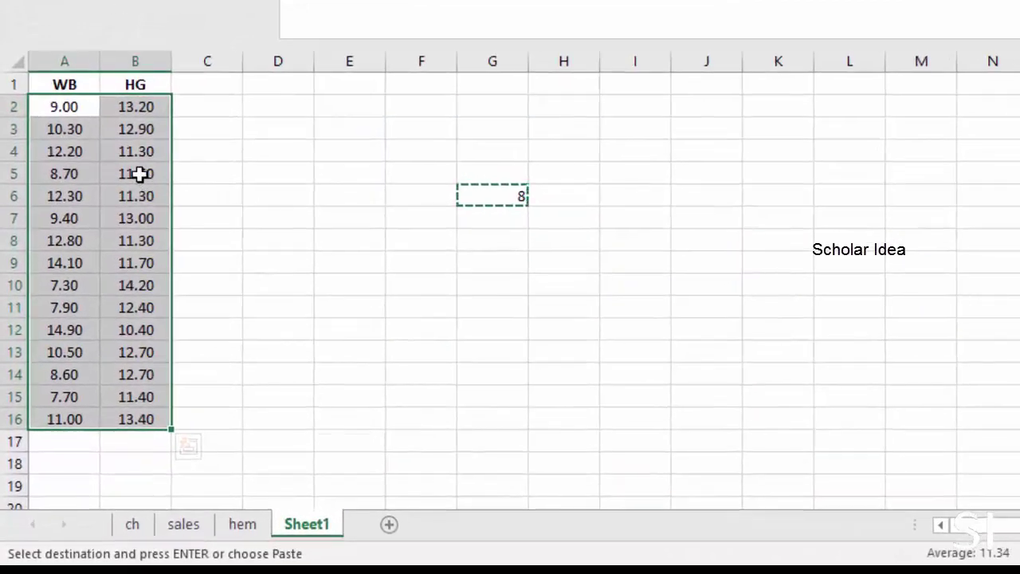
Reopen Paste Special on A2:B16, move it aside, and select the Multiply operation.
right_click(100, 302)
click(209, 89)
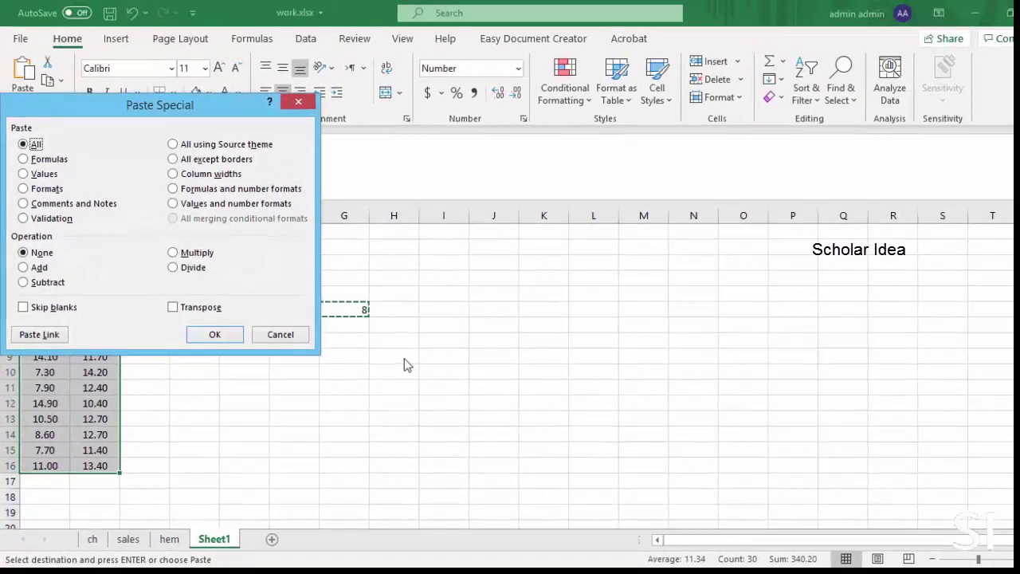
drag(210, 104, 632, 230)
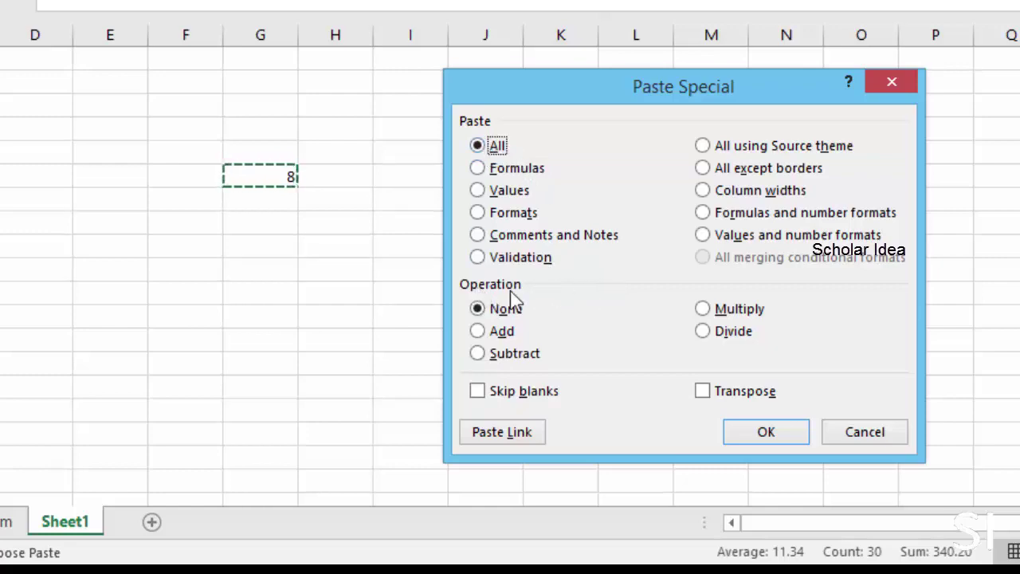
click(703, 308)
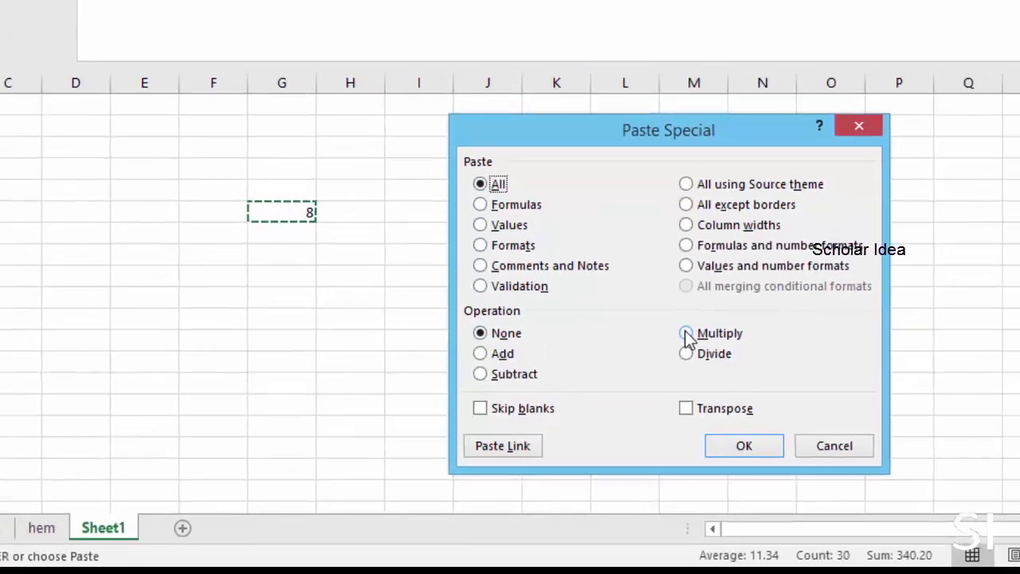